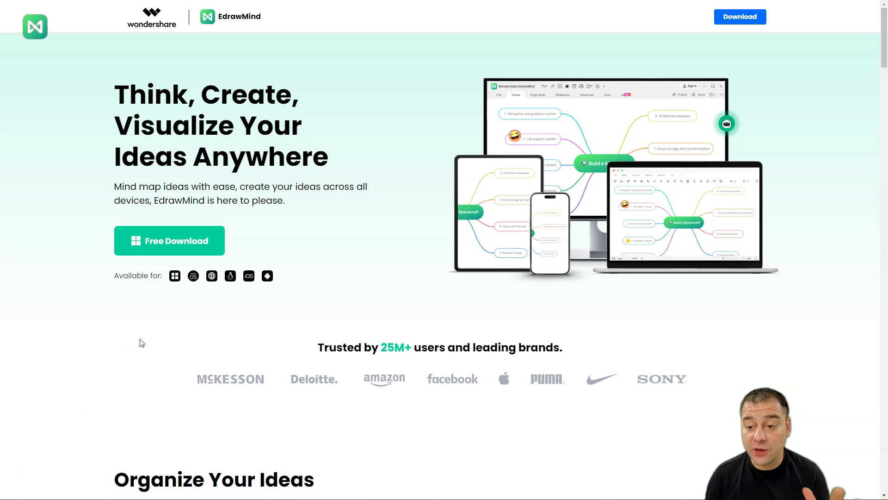
Step: Bring the Organize Your Ideas section of the EdrawMind homepage into view
{"action": "mouse_move", "coordinate": [155, 13]}
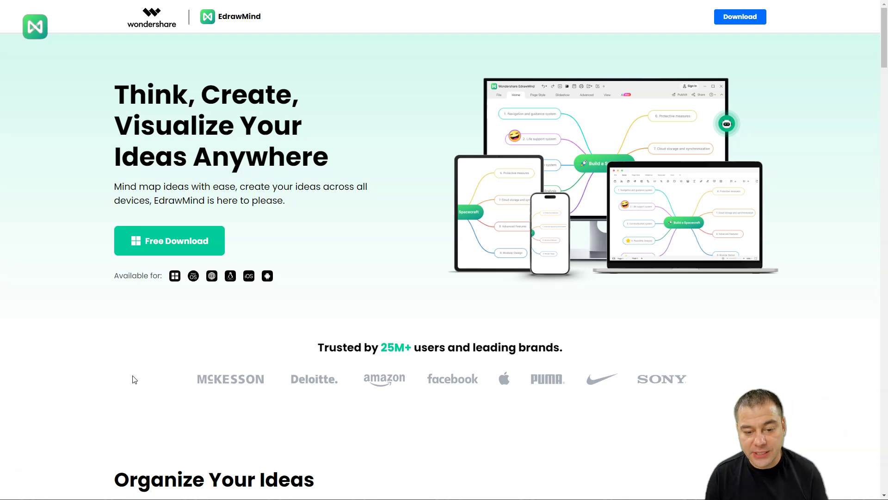
Step: Expand the Design & Customize, Collaborate and Synchronize, and Presentation feature rows in turn
{"action": "scroll", "coordinate": [290, 333], "scroll_direction": "down", "scroll_amount": 7}
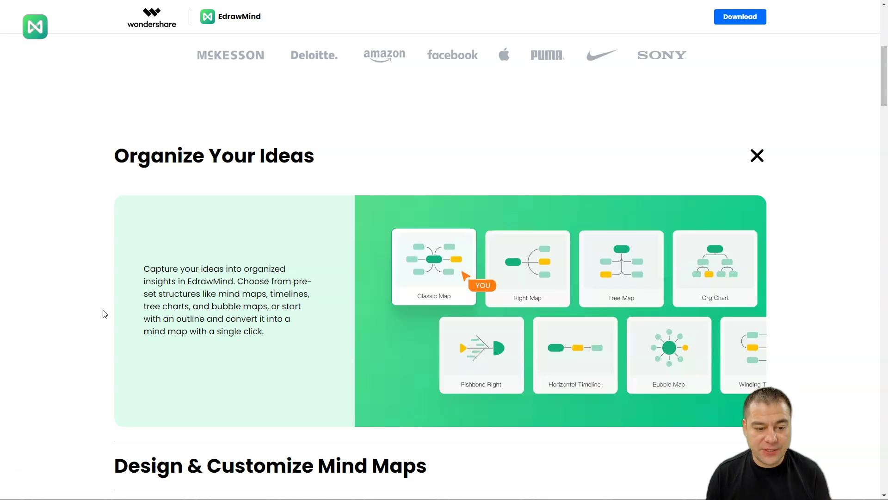
{"action": "scroll", "coordinate": [104, 313], "scroll_direction": "down", "scroll_amount": 5}
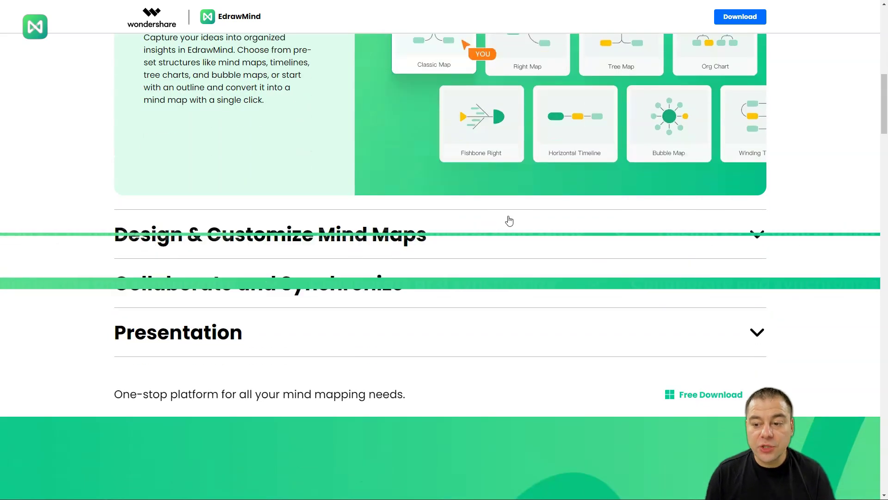
{"action": "scroll", "coordinate": [79, 195], "scroll_direction": "down", "scroll_amount": 3}
{"action": "scroll", "coordinate": [506, 232], "scroll_direction": "up", "scroll_amount": 4}
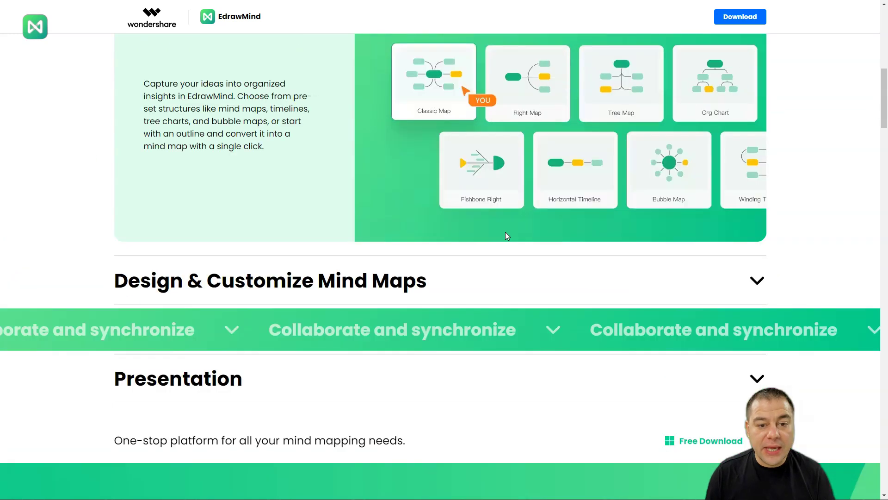
{"action": "left_click", "coordinate": [738, 278]}
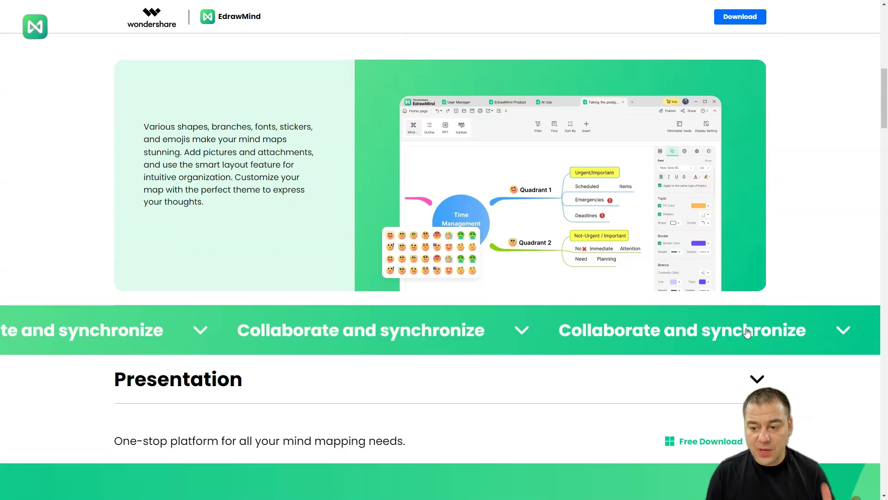
{"action": "left_click", "coordinate": [748, 332]}
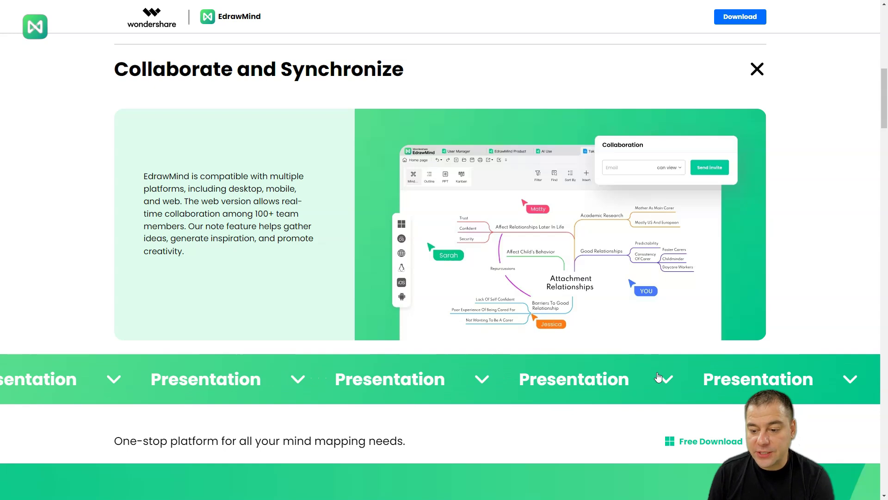
{"action": "left_click", "coordinate": [625, 379]}
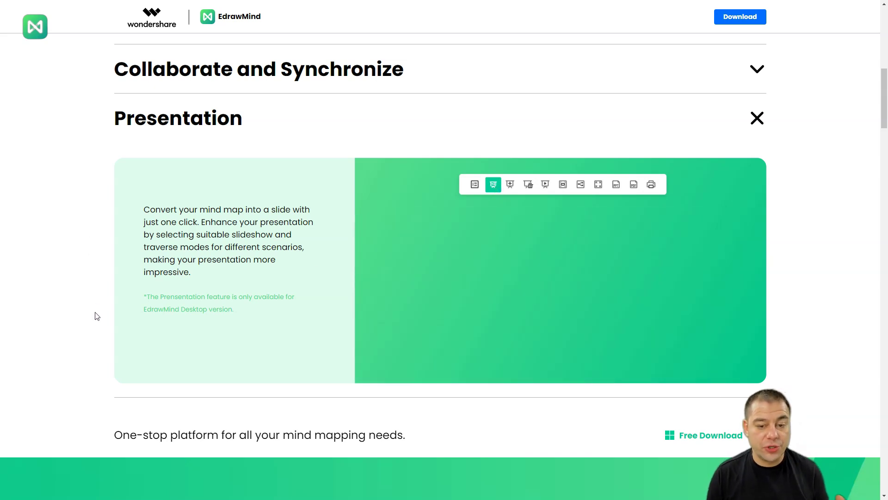
Step: Scroll through the AI, Templates and 'More than a mind mapping tool' website sections
{"action": "scroll", "coordinate": [85, 314], "scroll_direction": "down", "scroll_amount": 2}
{"action": "scroll", "coordinate": [86, 305], "scroll_direction": "down", "scroll_amount": 1}
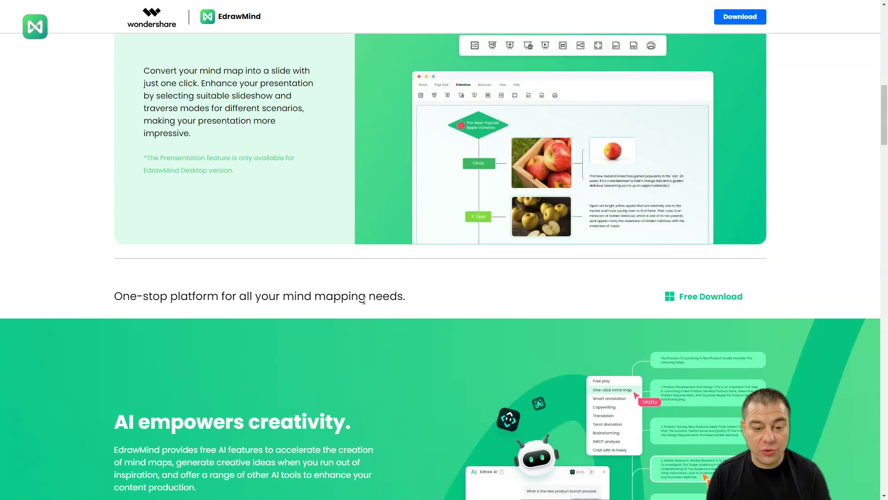
{"action": "scroll", "coordinate": [120, 278], "scroll_direction": "down", "scroll_amount": 5}
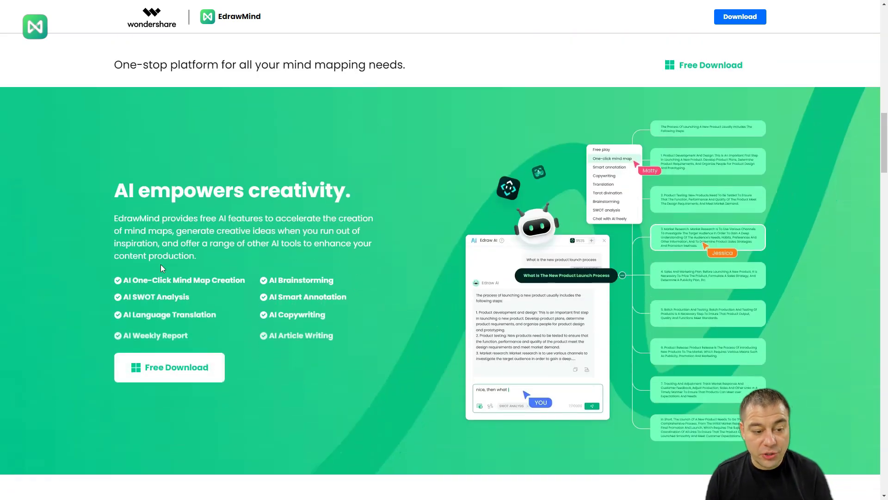
{"action": "scroll", "coordinate": [165, 282], "scroll_direction": "down", "scroll_amount": 1}
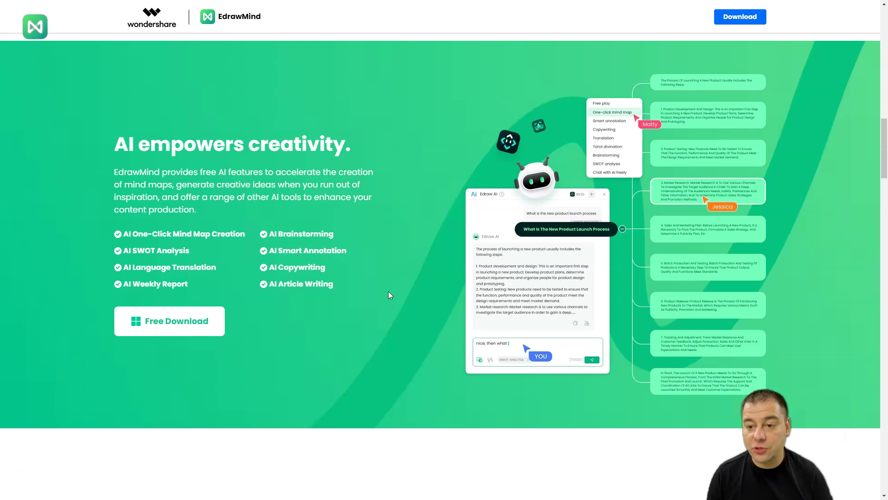
{"action": "scroll", "coordinate": [389, 294], "scroll_direction": "down", "scroll_amount": 7}
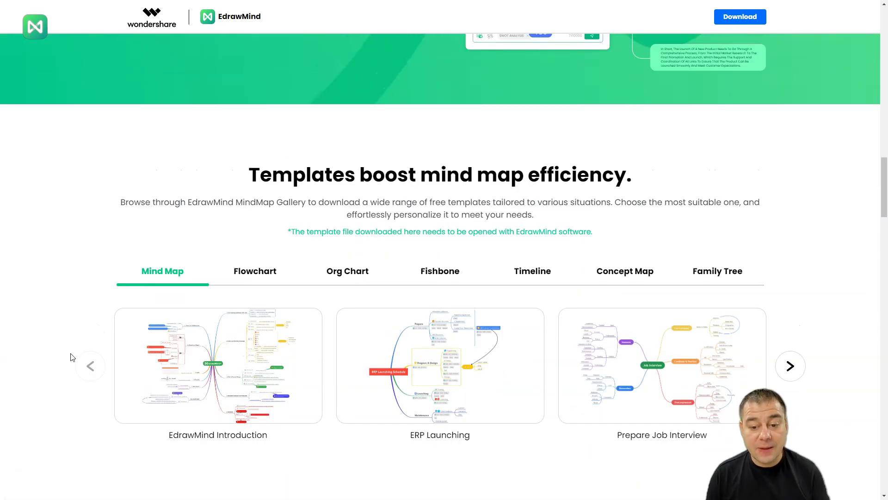
{"action": "scroll", "coordinate": [70, 356], "scroll_direction": "down", "scroll_amount": 10}
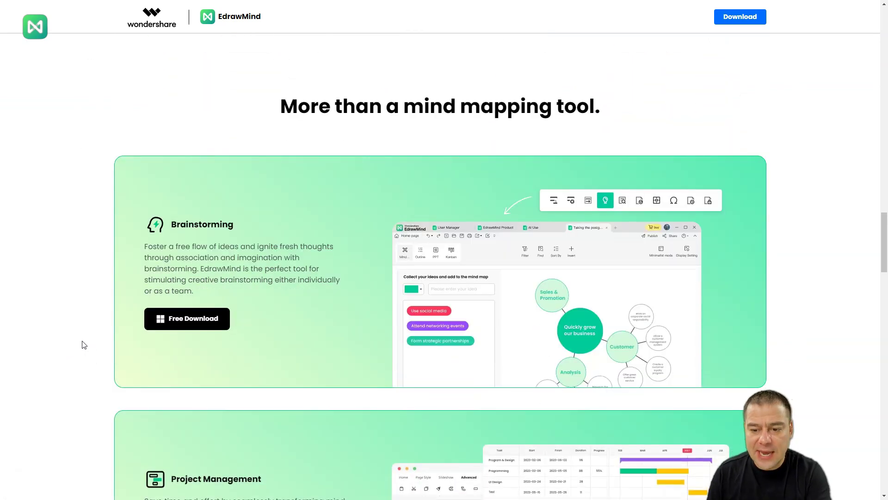
{"action": "scroll", "coordinate": [70, 341], "scroll_direction": "down", "scroll_amount": 1}
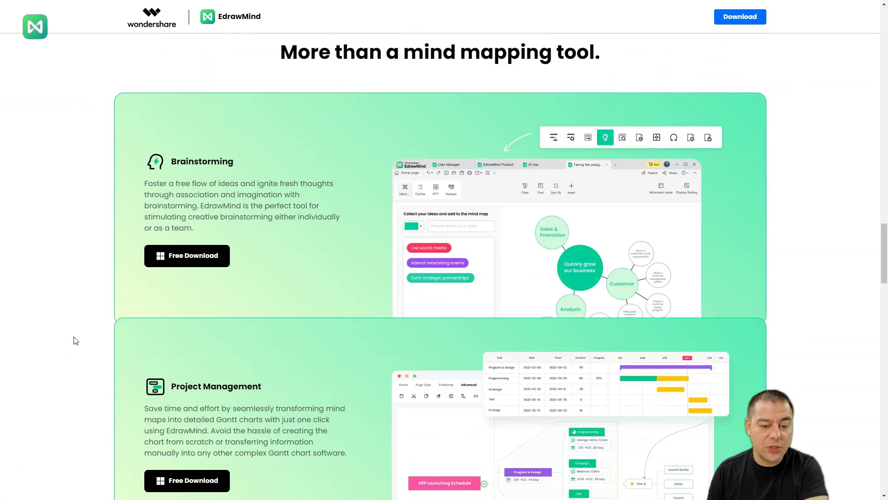
{"action": "scroll", "coordinate": [76, 341], "scroll_direction": "down", "scroll_amount": 5}
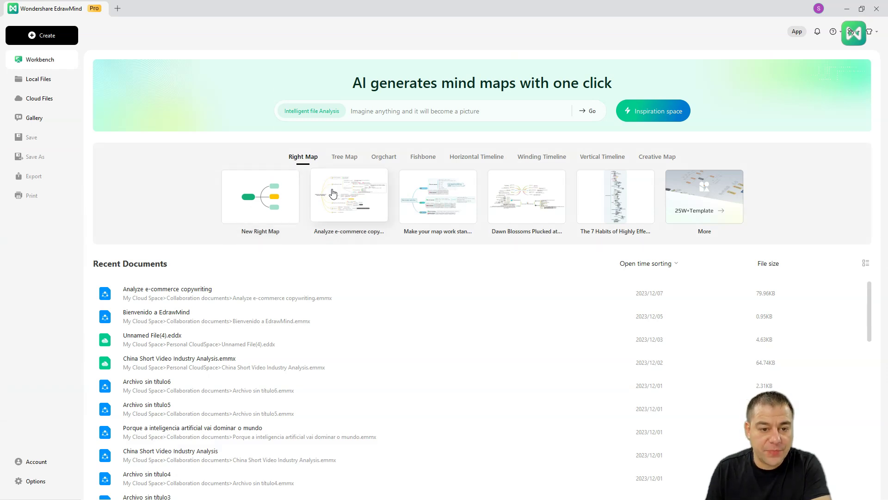
Step: Cycle through Tree Map, Orgchart and timeline templates, ending on Creative Map's SWOT and DESTEP
{"action": "left_click", "coordinate": [346, 161]}
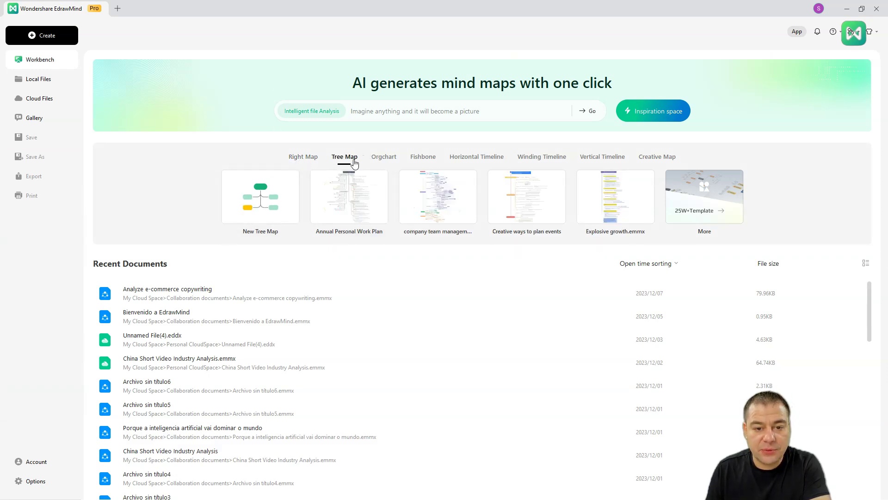
{"action": "left_click", "coordinate": [381, 160]}
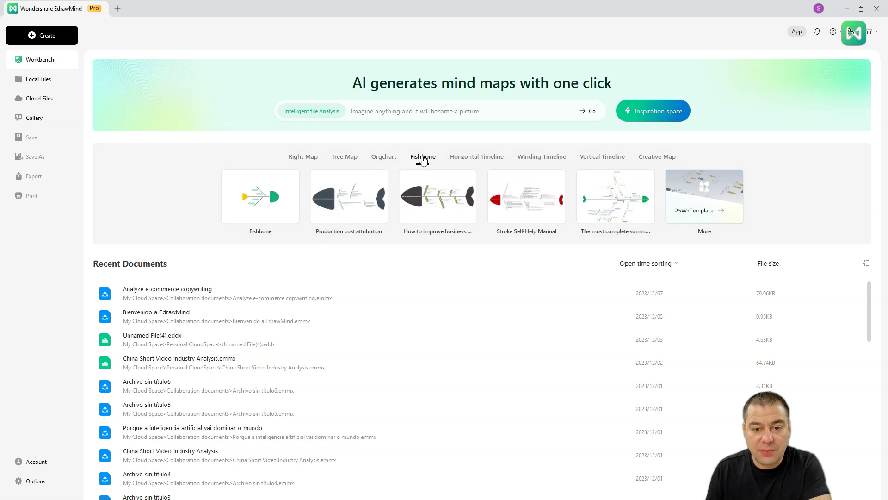
{"action": "left_click", "coordinate": [473, 159]}
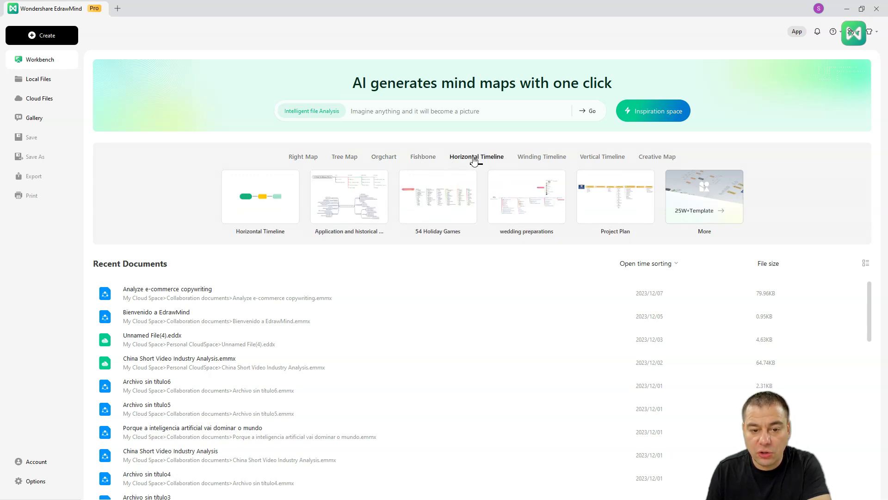
{"action": "left_click", "coordinate": [530, 159]}
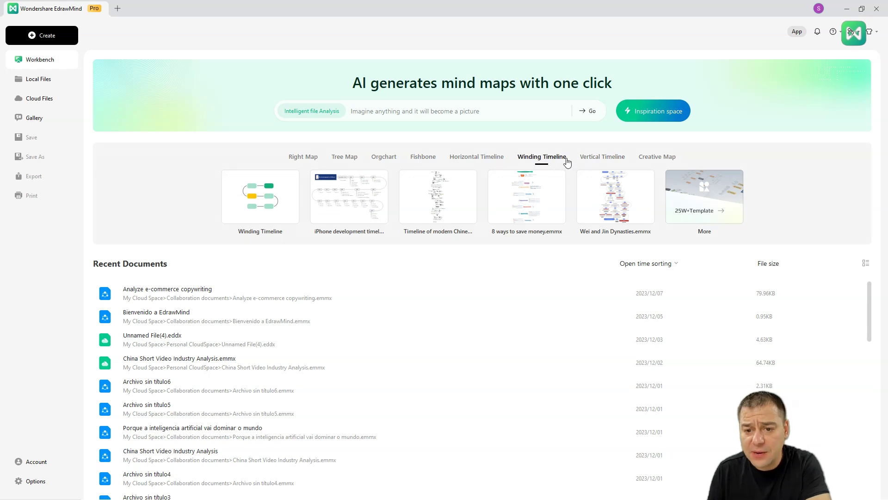
{"action": "left_click", "coordinate": [601, 158]}
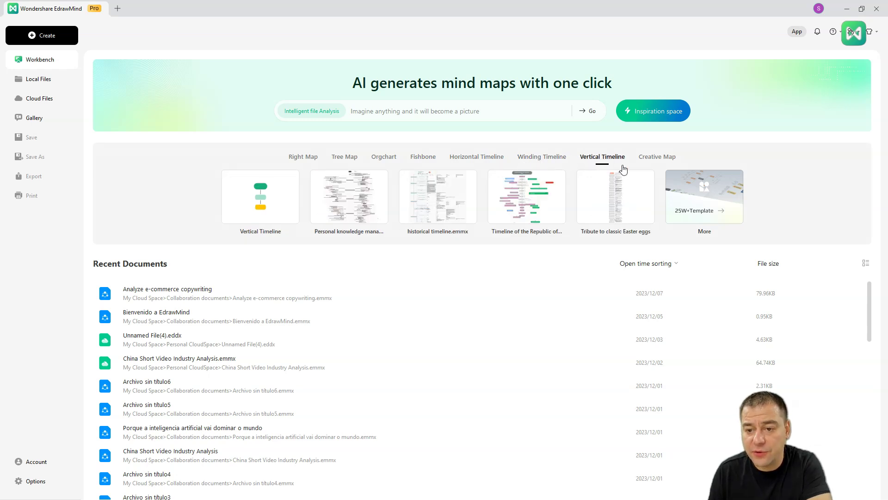
{"action": "left_click", "coordinate": [655, 160]}
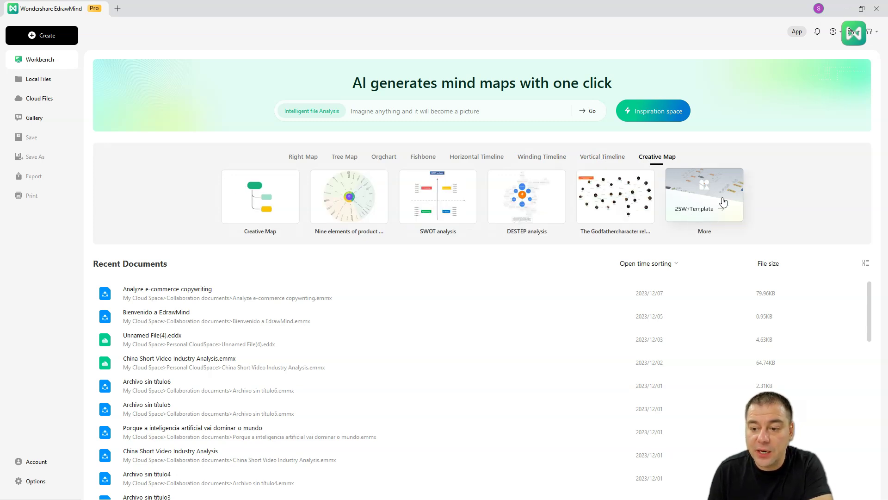
{"action": "left_click", "coordinate": [708, 235]}
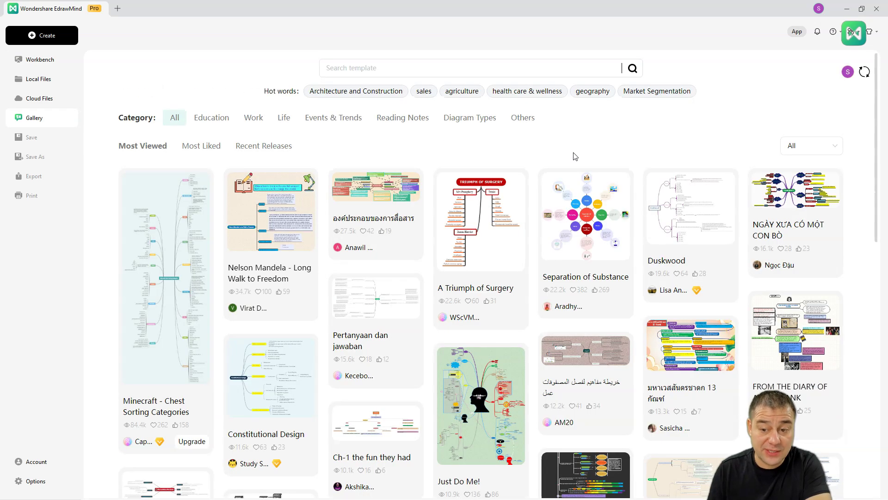
{"action": "scroll", "coordinate": [574, 156], "scroll_direction": "down", "scroll_amount": 6}
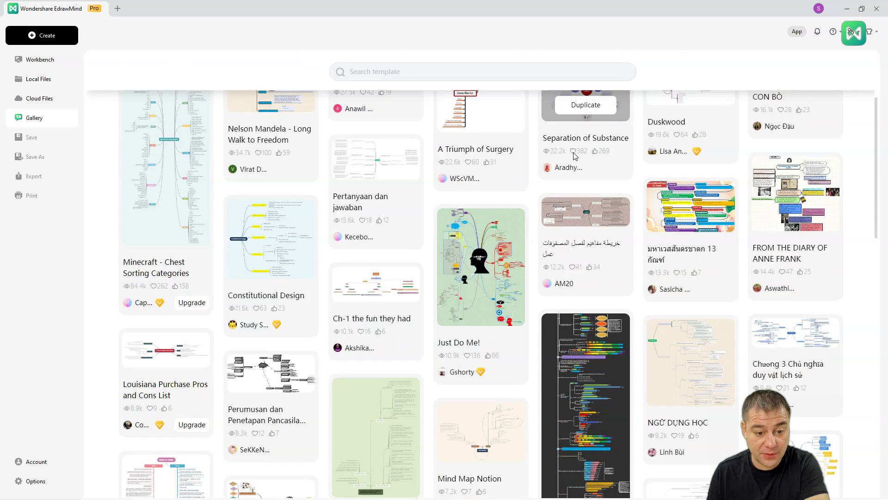
{"action": "scroll", "coordinate": [574, 156], "scroll_direction": "down", "scroll_amount": 3}
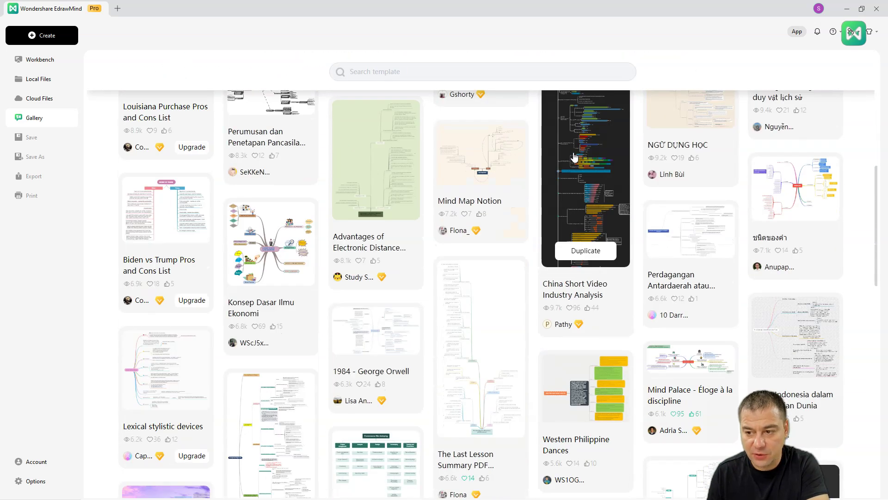
{"action": "scroll", "coordinate": [573, 156], "scroll_direction": "down", "scroll_amount": 3}
{"action": "scroll", "coordinate": [573, 156], "scroll_direction": "down", "scroll_amount": 5}
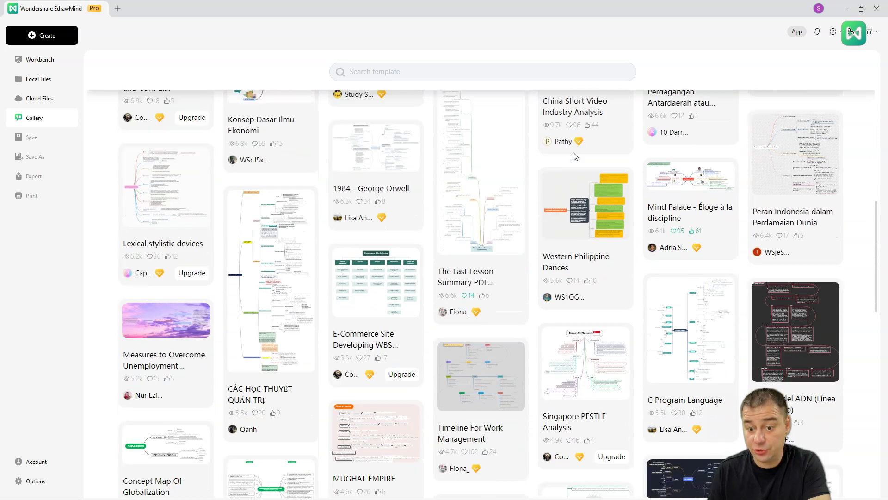
{"action": "scroll", "coordinate": [573, 159], "scroll_direction": "down", "scroll_amount": 2}
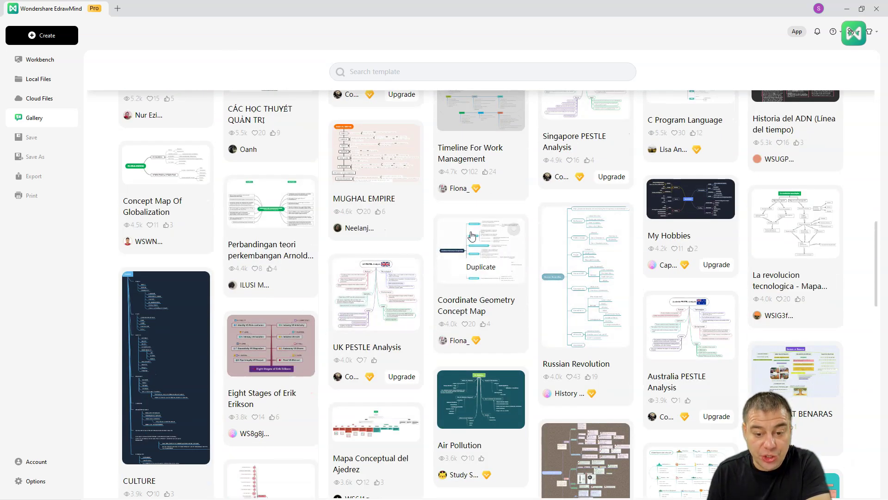
{"action": "scroll", "coordinate": [543, 288], "scroll_direction": "down", "scroll_amount": 2}
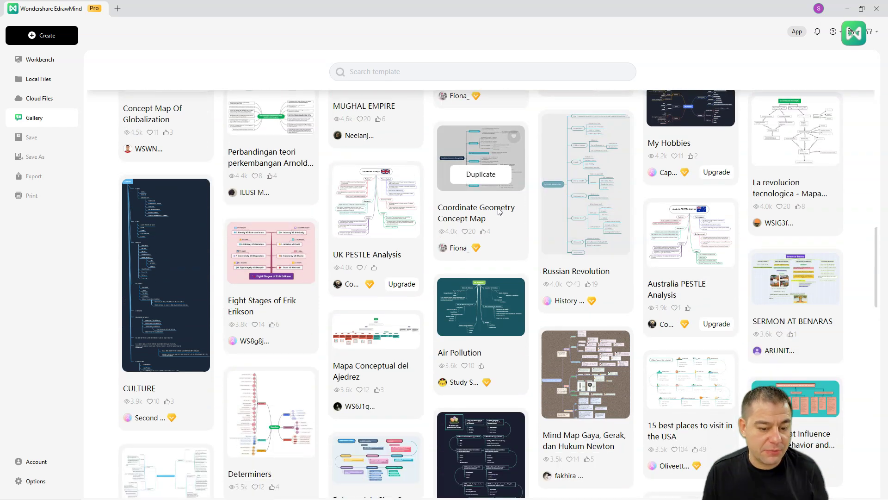
{"action": "scroll", "coordinate": [521, 232], "scroll_direction": "down", "scroll_amount": 3}
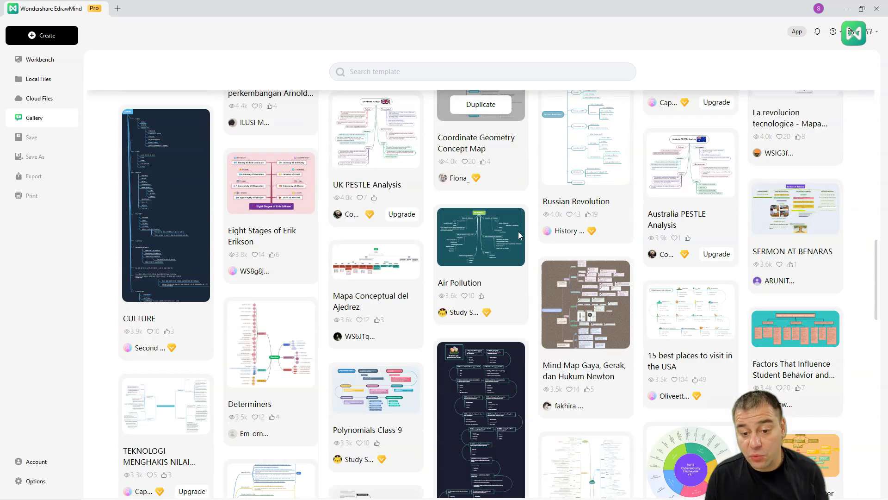
{"action": "scroll", "coordinate": [518, 233], "scroll_direction": "down", "scroll_amount": 3}
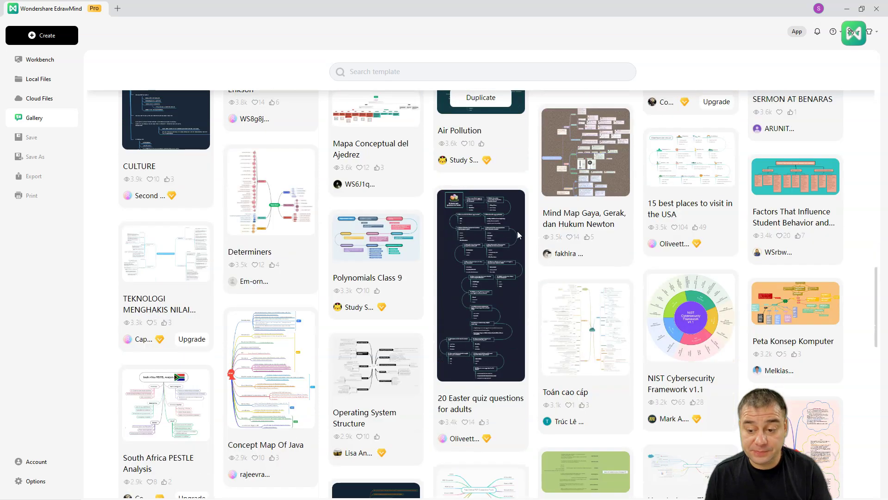
{"action": "scroll", "coordinate": [517, 236], "scroll_direction": "down", "scroll_amount": 2}
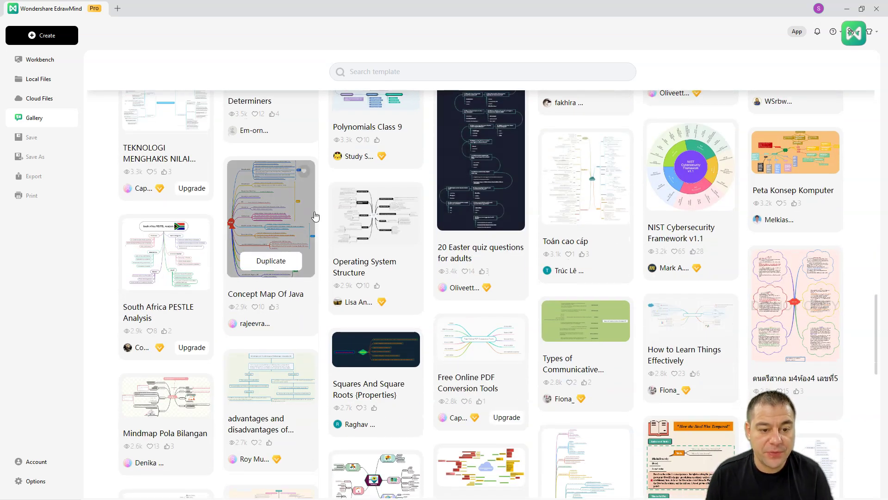
{"action": "scroll", "coordinate": [568, 205], "scroll_direction": "down", "scroll_amount": 3}
{"action": "scroll", "coordinate": [568, 205], "scroll_direction": "down", "scroll_amount": 14}
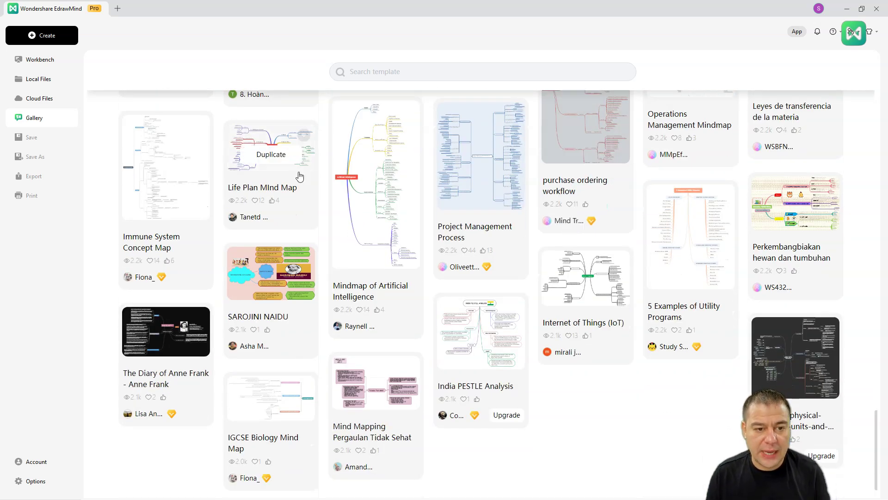
{"action": "mouse_move", "coordinate": [555, 193]}
{"action": "scroll", "coordinate": [555, 193], "scroll_direction": "down", "scroll_amount": 1}
{"action": "scroll", "coordinate": [544, 243], "scroll_direction": "up", "scroll_amount": 16}
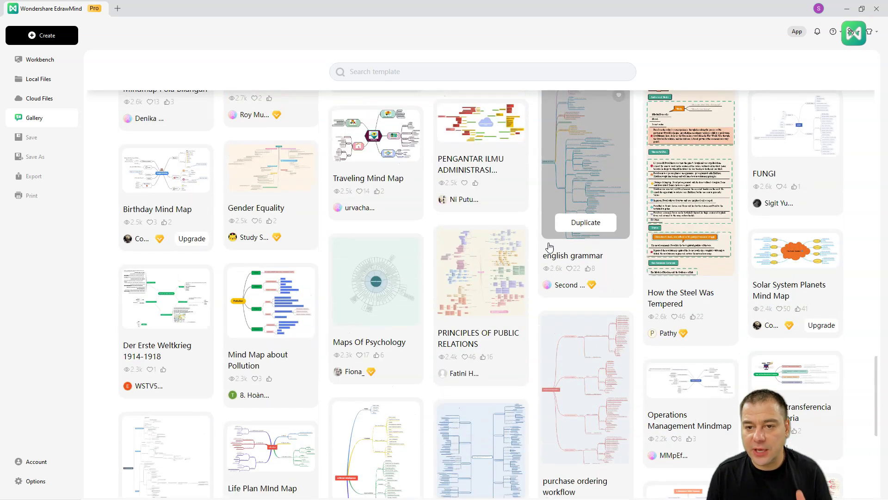
{"action": "scroll", "coordinate": [542, 241], "scroll_direction": "up", "scroll_amount": 15}
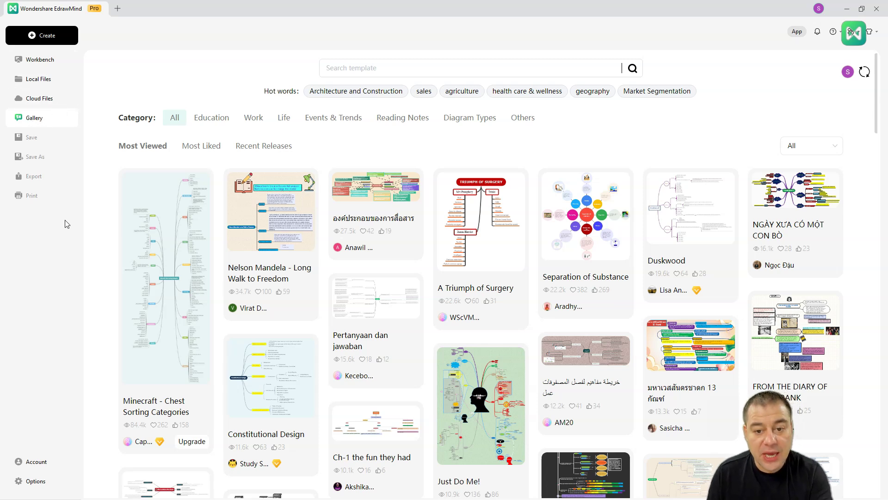
Step: Switch from Local Files to Cloud Files and view the first file's Open/Rename/Share menu
{"action": "left_click", "coordinate": [37, 79]}
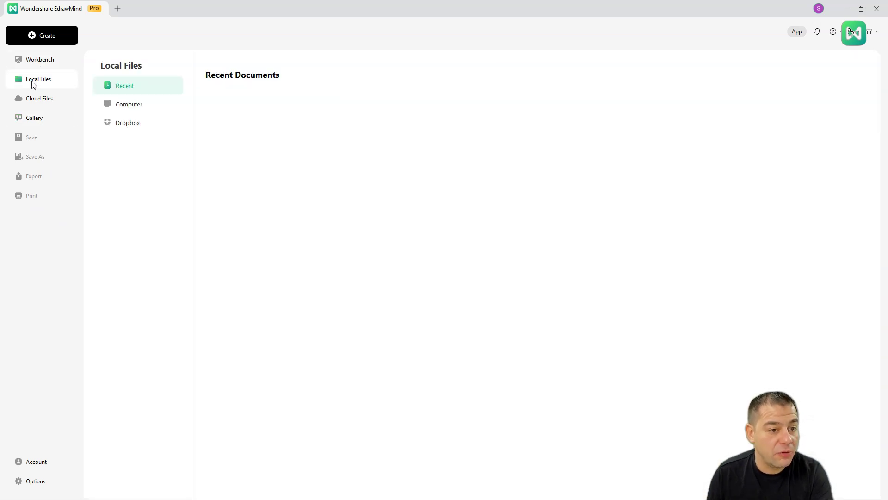
{"action": "left_click", "coordinate": [35, 102]}
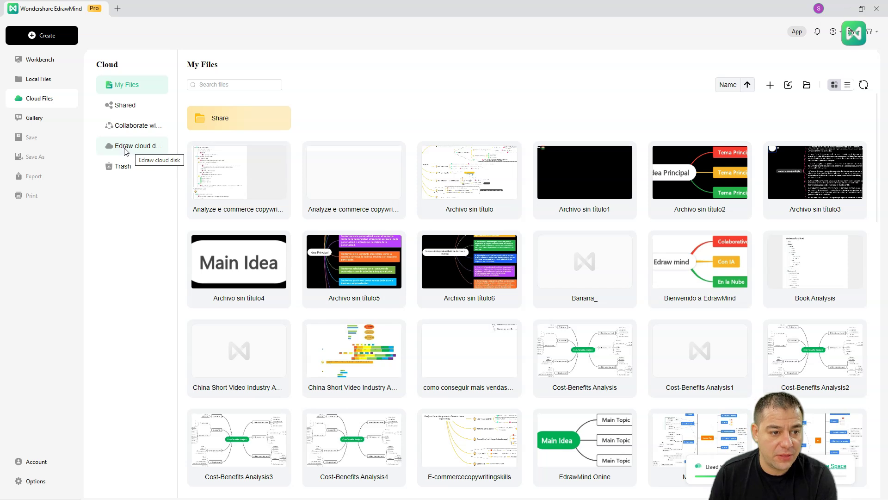
{"action": "right_click", "coordinate": [263, 172]}
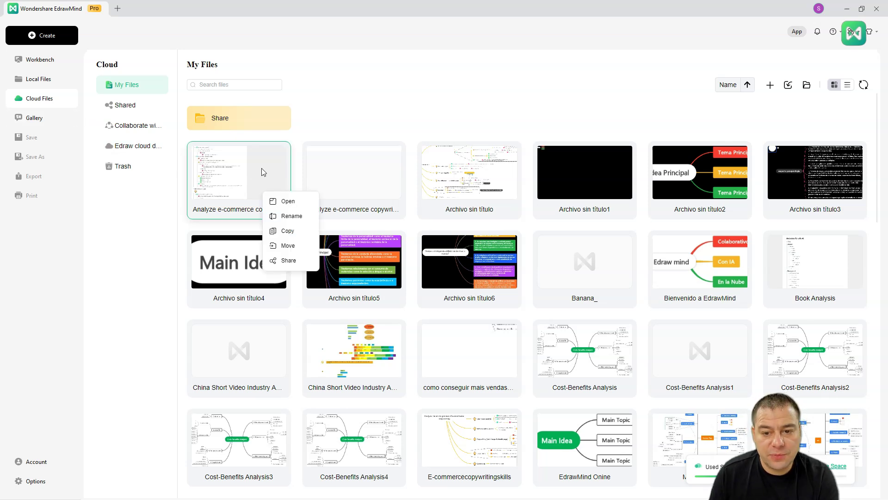
{"action": "right_click", "coordinate": [263, 172]}
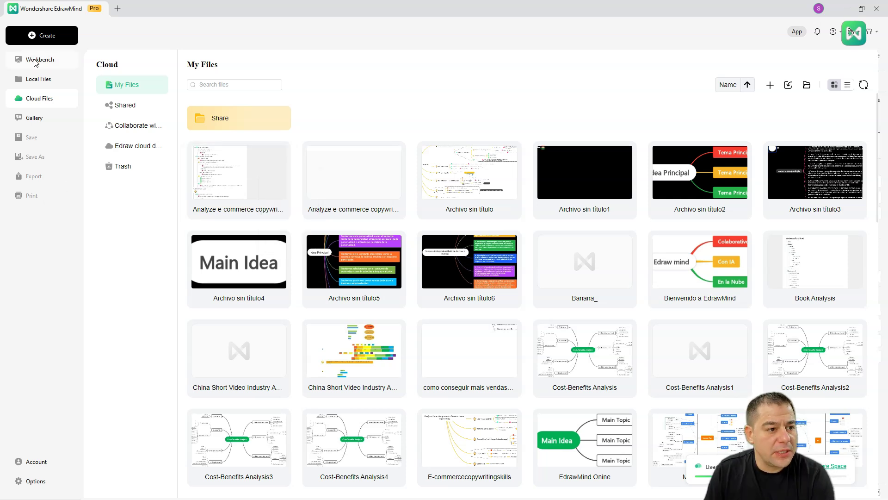
Step: Go back to the Workbench and show Tree Map templates like Annual Personal Work Plan
{"action": "left_click", "coordinate": [36, 62]}
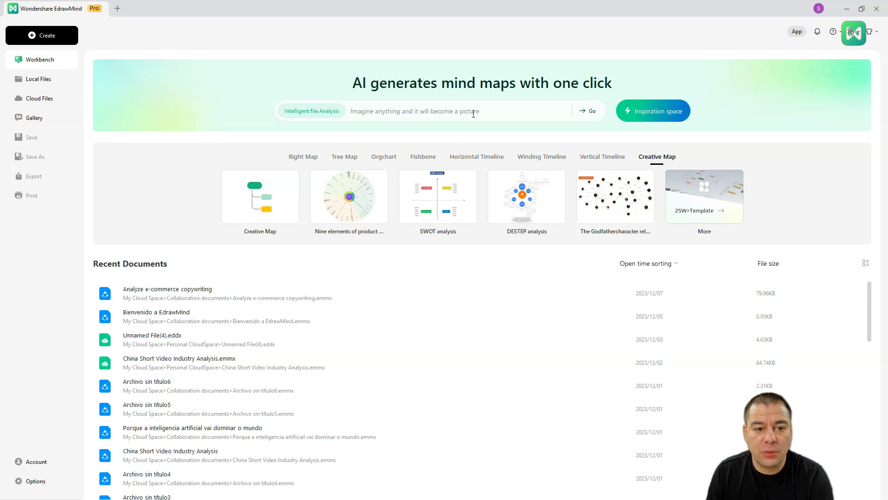
{"action": "left_click", "coordinate": [372, 111]}
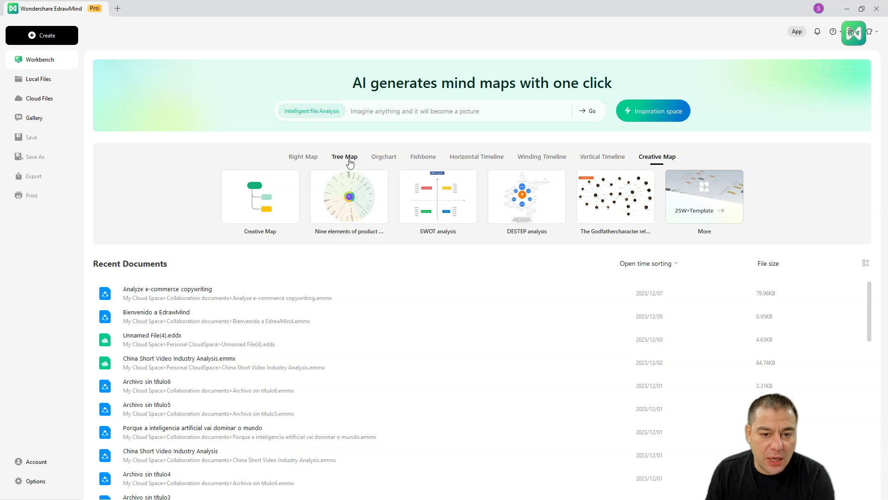
{"action": "left_click", "coordinate": [388, 159]}
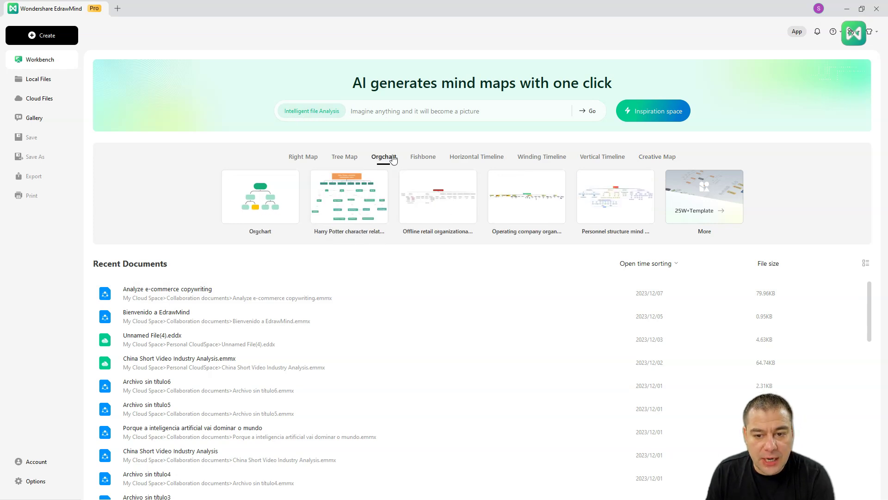
{"action": "left_click", "coordinate": [353, 160]}
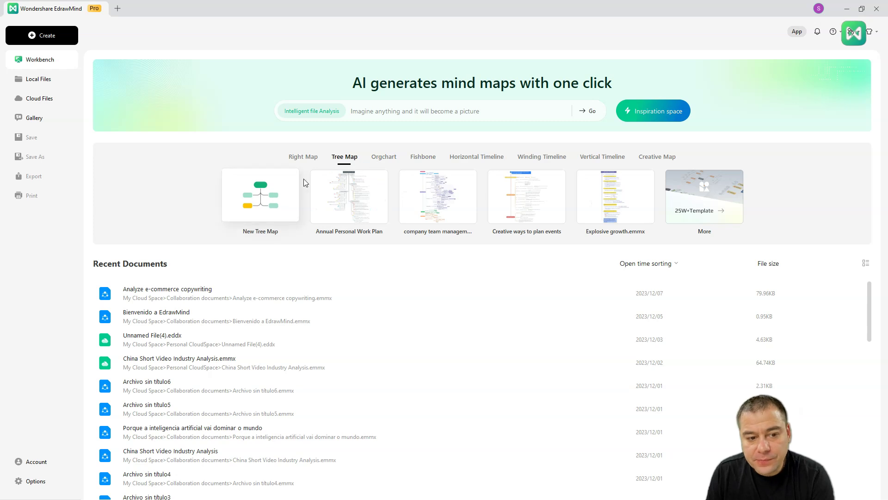
Step: Create blank tree map Map2, check its layout options, then show the Mark library
{"action": "left_click", "coordinate": [266, 202]}
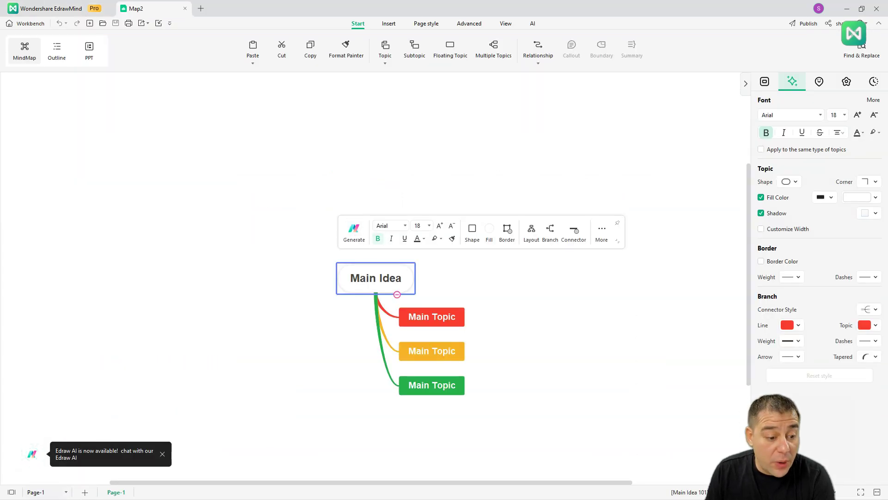
{"action": "left_click", "coordinate": [765, 85]}
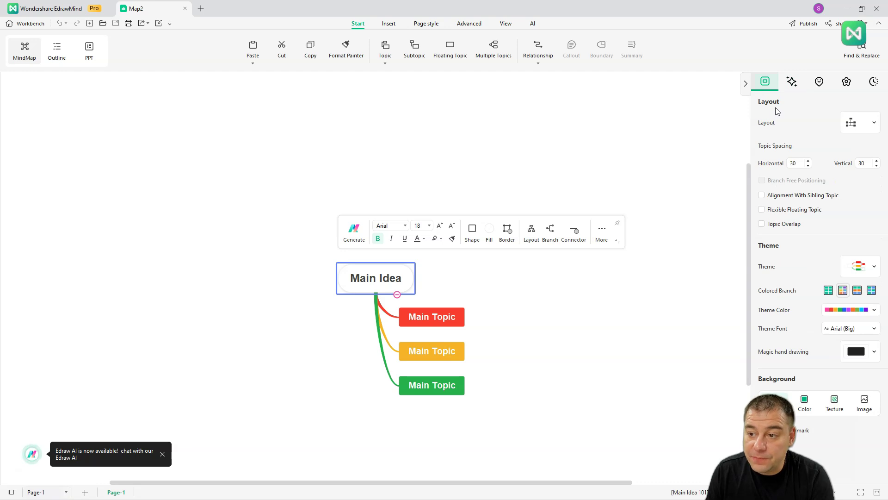
{"action": "left_click", "coordinate": [874, 123]}
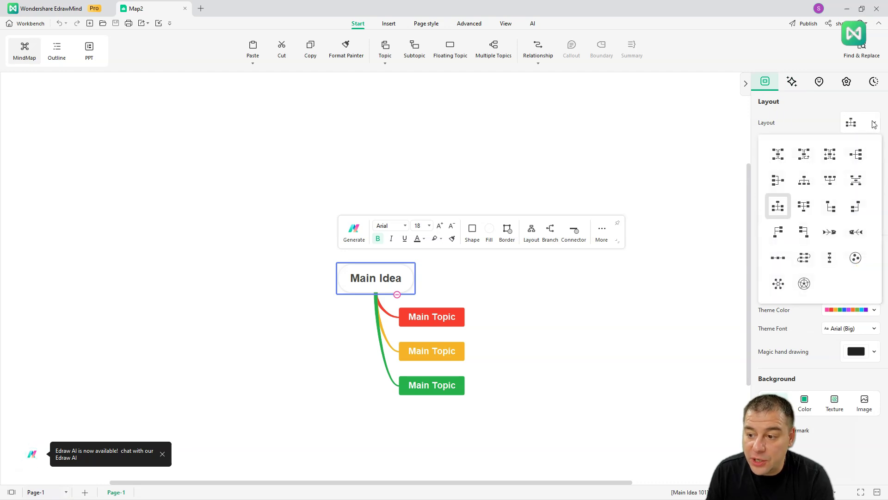
{"action": "left_click", "coordinate": [874, 123]}
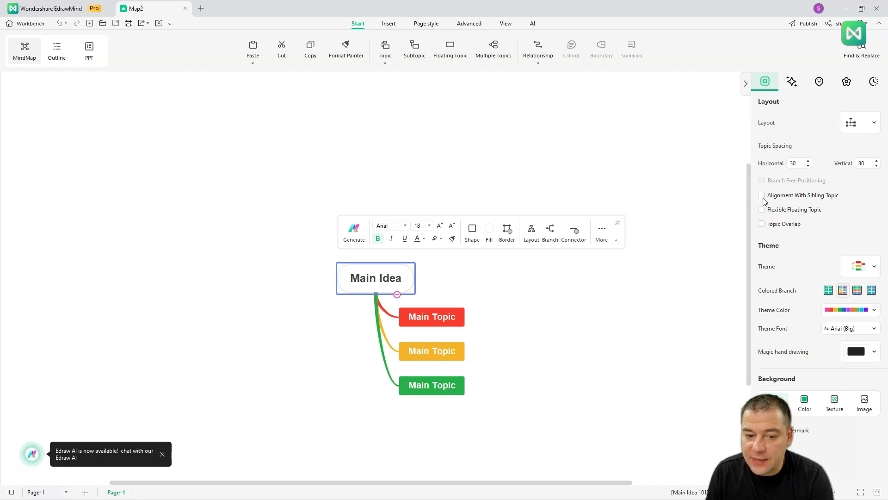
{"action": "left_click", "coordinate": [791, 83]}
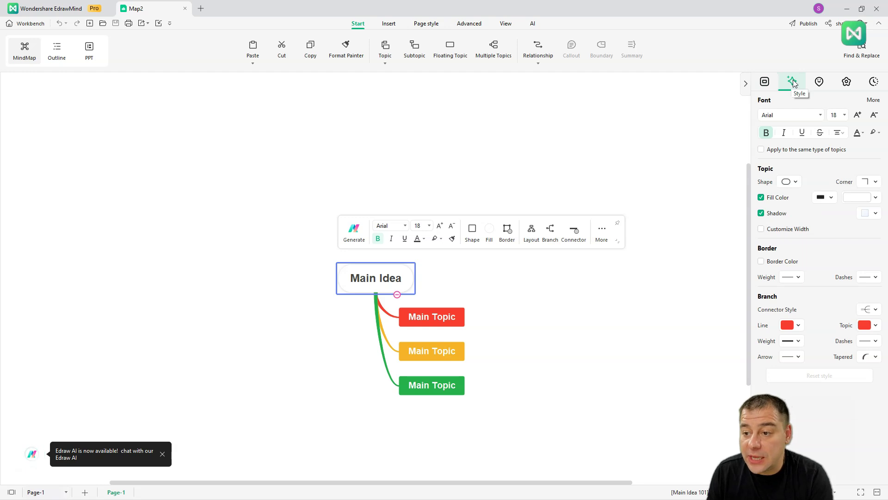
{"action": "left_click", "coordinate": [819, 83]}
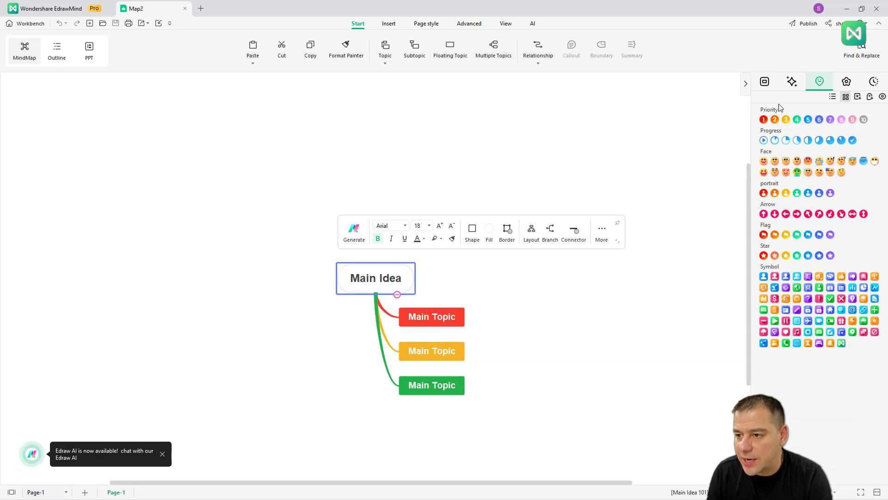
Step: Attach the Office checklist clipart to the red Main Topic, then right-click Main Idea
{"action": "left_click", "coordinate": [847, 82]}
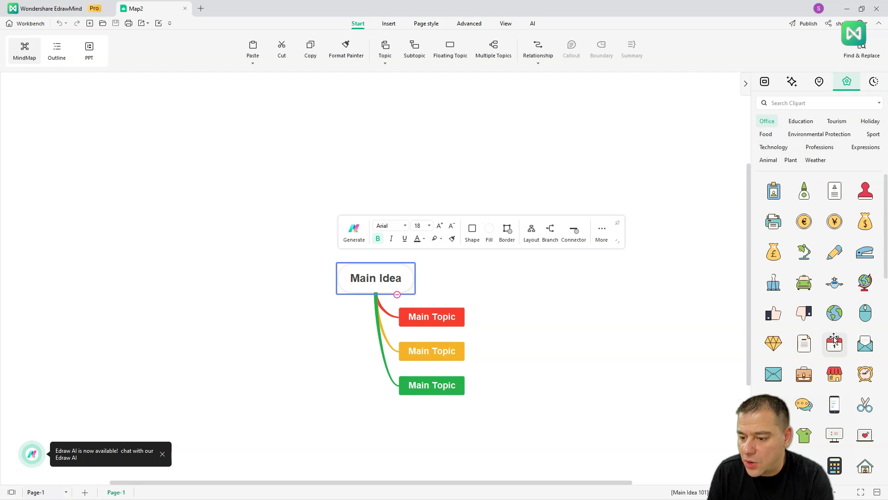
{"action": "scroll", "coordinate": [809, 267], "scroll_direction": "down", "scroll_amount": 5}
{"action": "scroll", "coordinate": [810, 268], "scroll_direction": "down", "scroll_amount": 5}
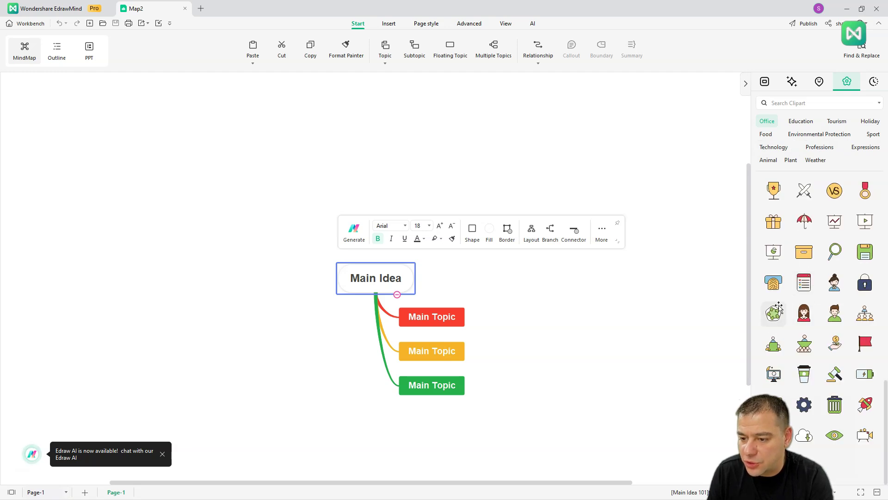
{"action": "left_click_drag", "start_coordinate": [799, 287], "coordinate": [479, 321]}
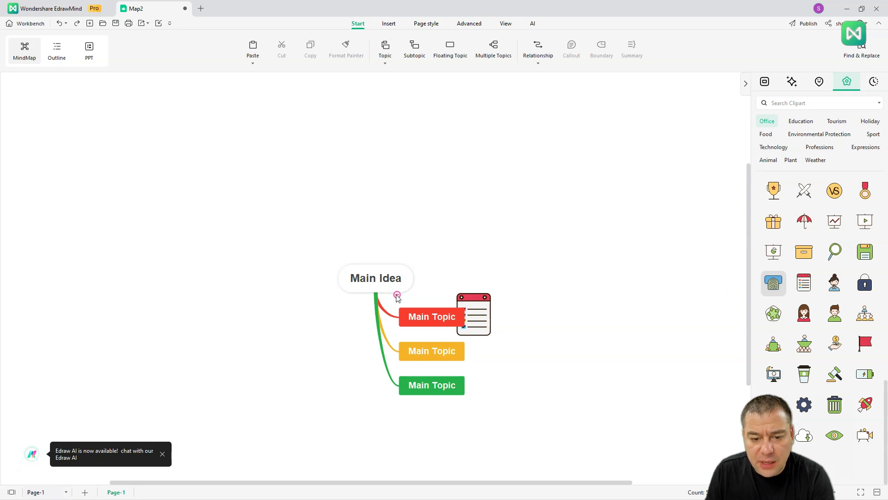
{"action": "right_click", "coordinate": [378, 273]}
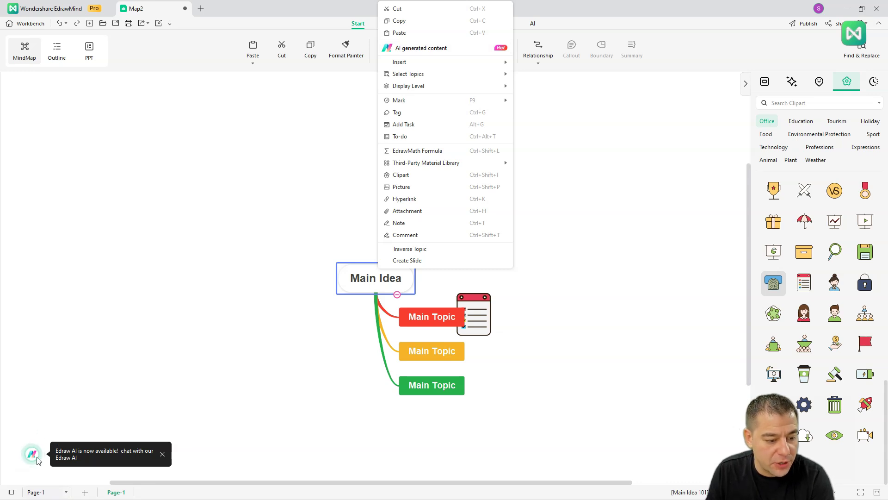
{"action": "left_click", "coordinate": [597, 249]}
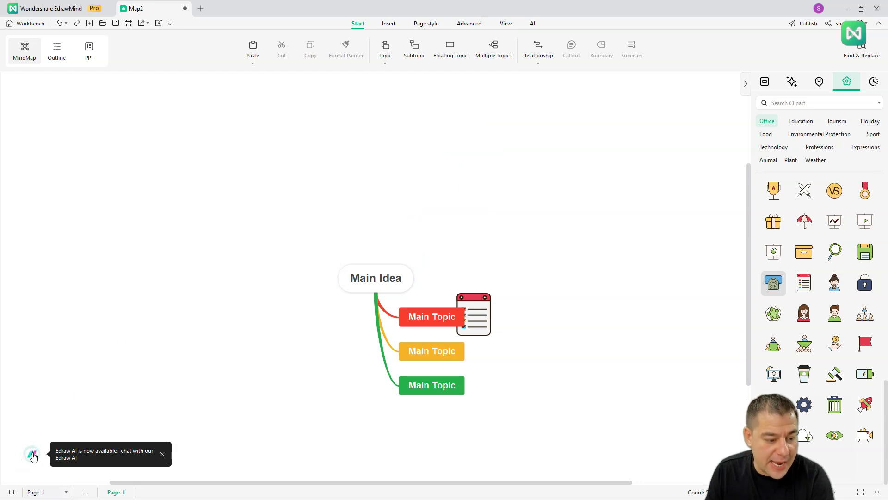
{"action": "left_click", "coordinate": [32, 453]}
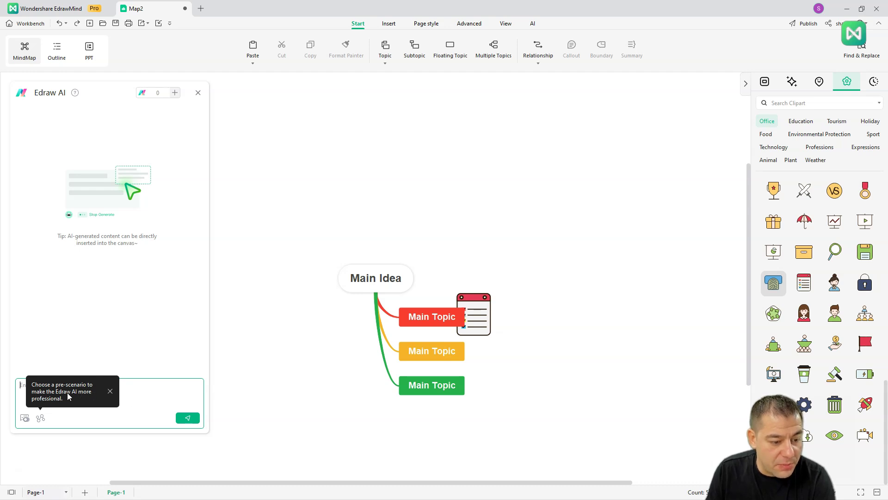
{"action": "left_click", "coordinate": [41, 419]}
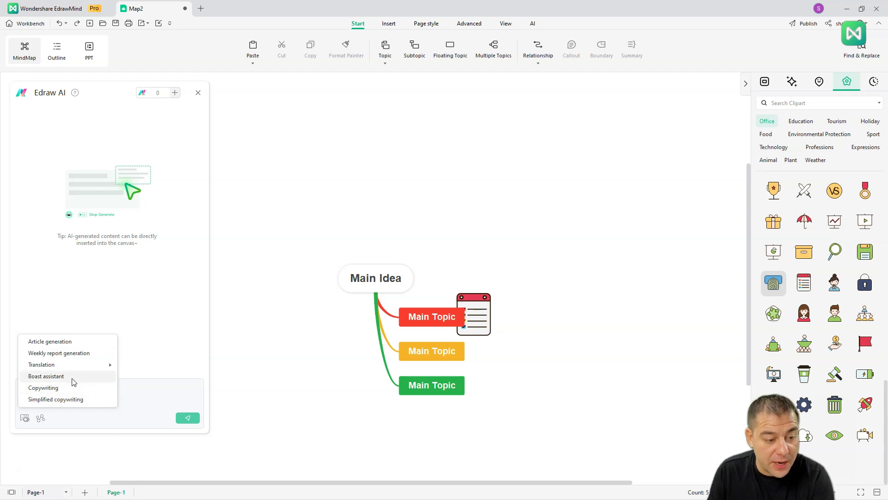
{"action": "mouse_move", "coordinate": [88, 368]}
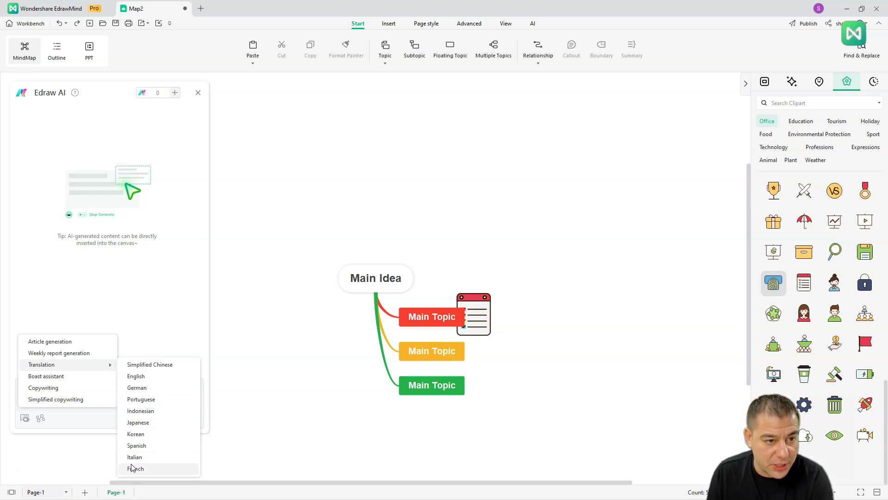
{"action": "left_click", "coordinate": [103, 312]}
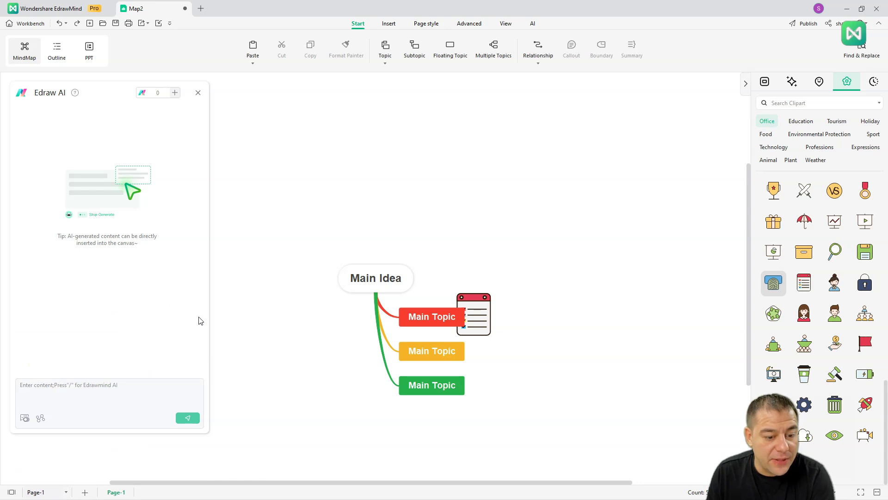
{"action": "left_click", "coordinate": [198, 93]}
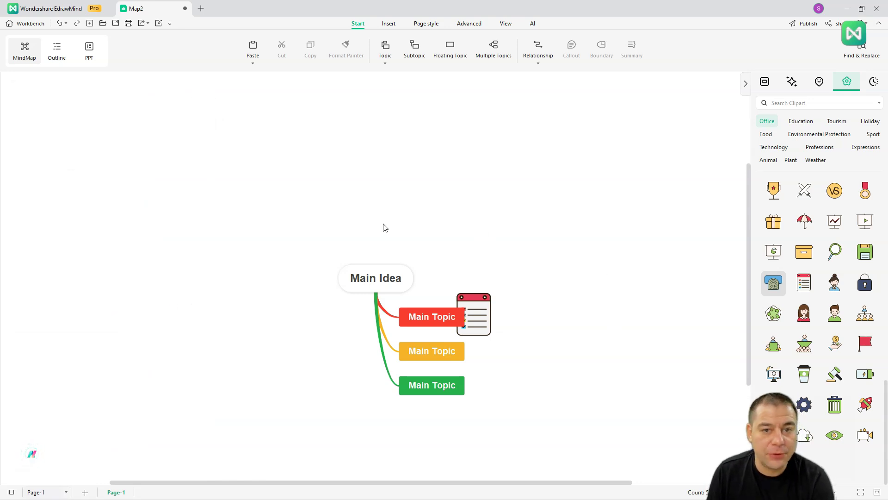
Step: Collapse the right side panel so the map fills the canvas
{"action": "left_click", "coordinate": [746, 84]}
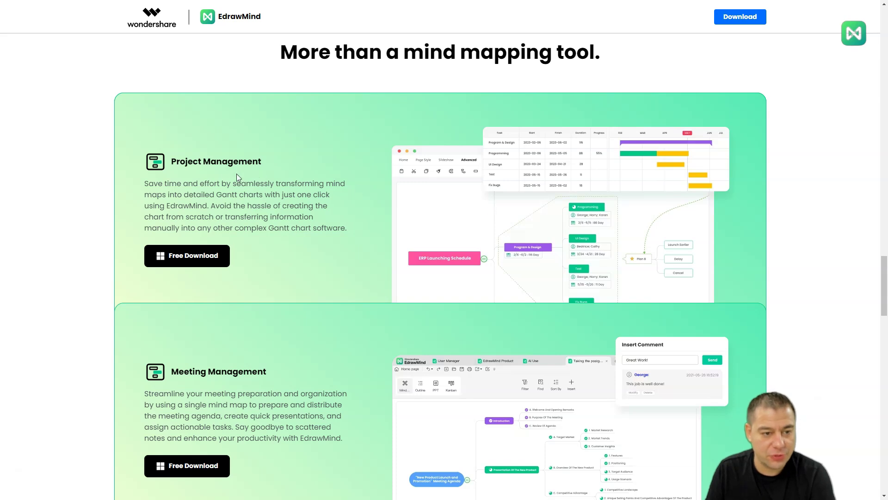
Step: Scroll down the website, then back up to the 'Think, Create, Visualize' hero banner
{"action": "scroll", "coordinate": [290, 194], "scroll_direction": "down", "scroll_amount": 6}
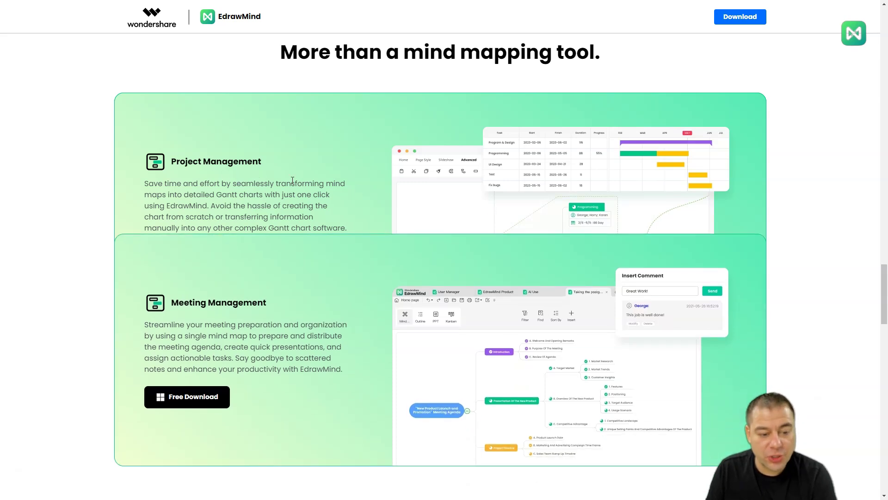
{"action": "scroll", "coordinate": [289, 207], "scroll_direction": "down", "scroll_amount": 5}
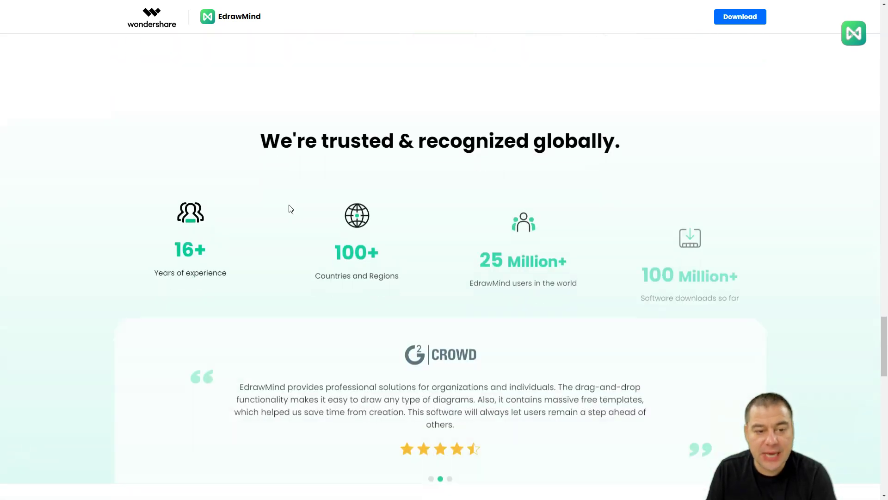
{"action": "scroll", "coordinate": [289, 206], "scroll_direction": "up", "scroll_amount": 10}
{"action": "scroll", "coordinate": [299, 238], "scroll_direction": "up", "scroll_amount": 5}
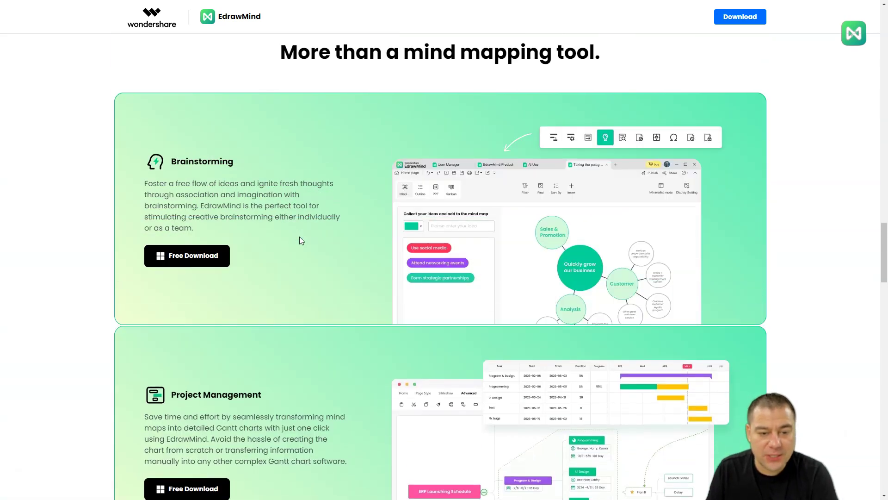
{"action": "scroll", "coordinate": [299, 237], "scroll_direction": "up", "scroll_amount": 4}
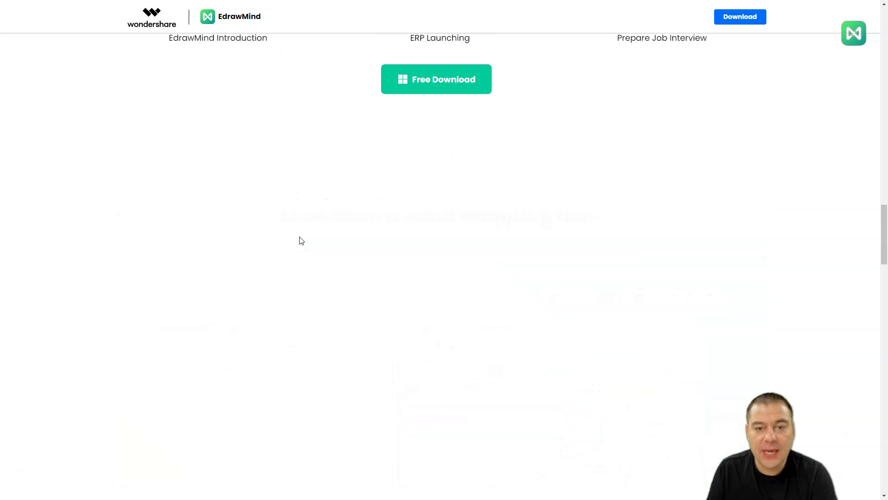
{"action": "scroll", "coordinate": [300, 239], "scroll_direction": "up", "scroll_amount": 7}
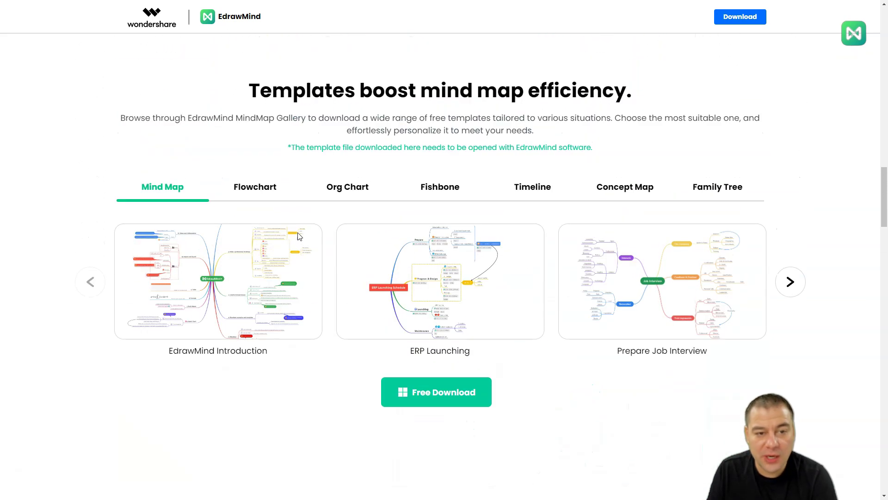
{"action": "scroll", "coordinate": [293, 175], "scroll_direction": "up", "scroll_amount": 10}
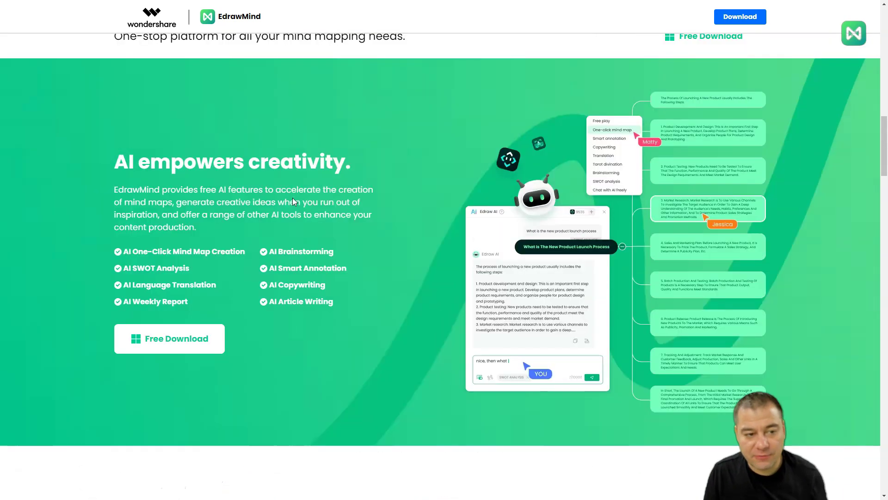
{"action": "scroll", "coordinate": [293, 199], "scroll_direction": "up", "scroll_amount": 15}
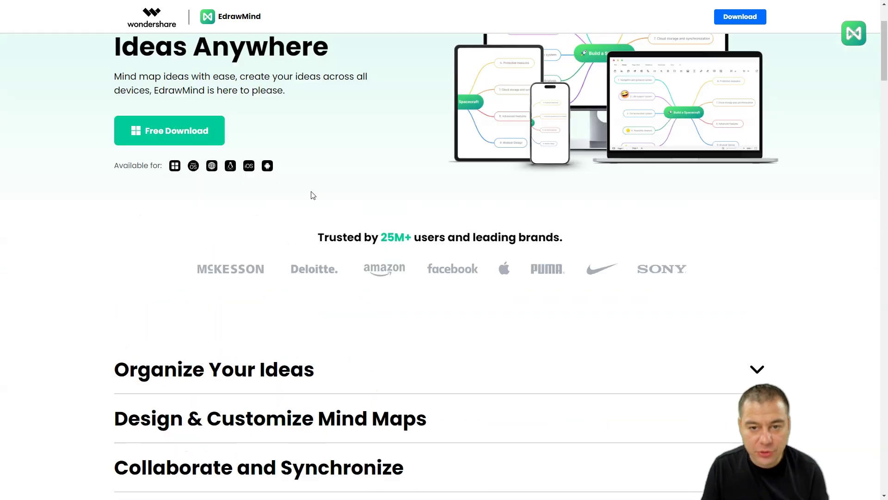
{"action": "scroll", "coordinate": [313, 195], "scroll_direction": "up", "scroll_amount": 3}
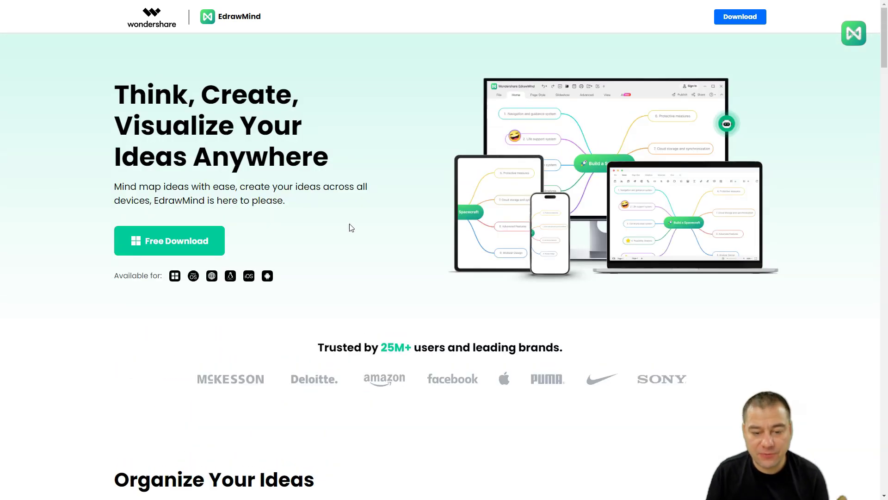